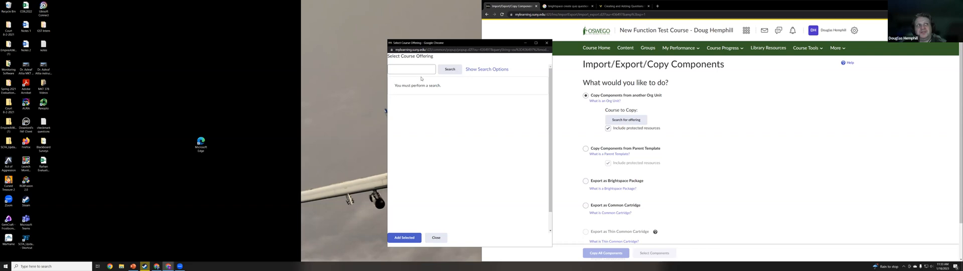
Search the course offerings by the instructor's surname and add the matching practice course as the course to copy
text(hemphill)
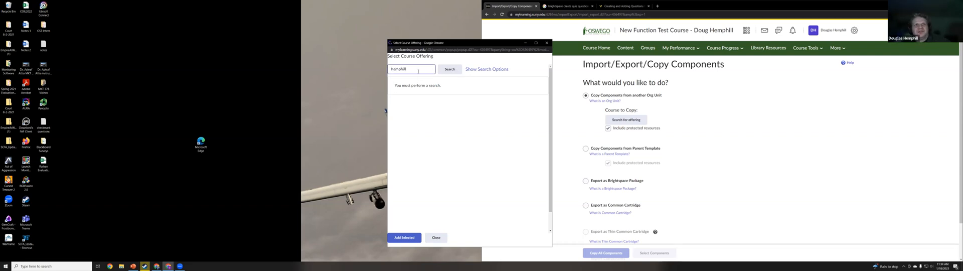
click(450, 72)
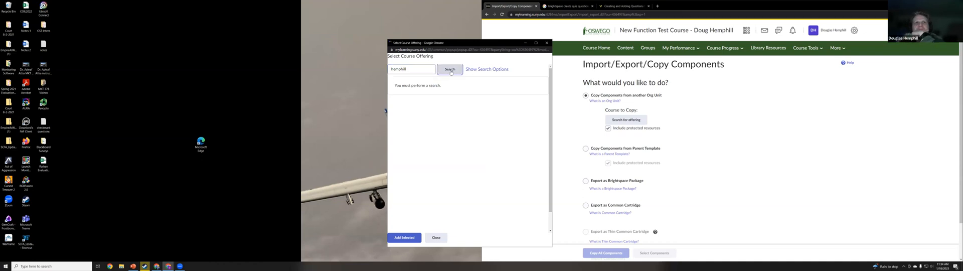
click(397, 106)
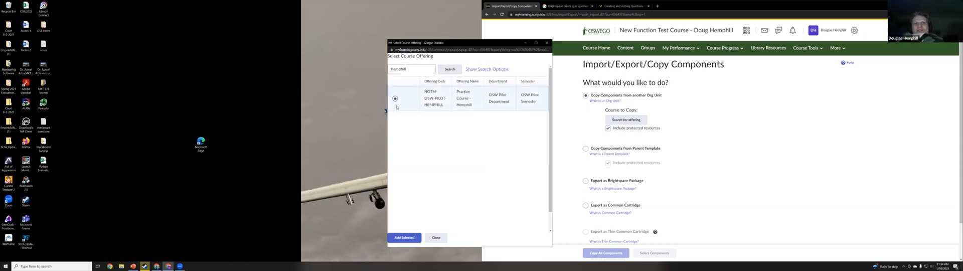
click(404, 237)
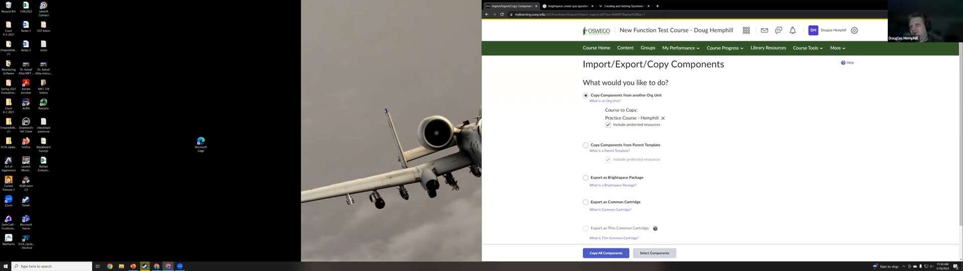
Choose Quizzes as a component to copy, set it to individual items with associated files, and continue to the quiz selection
click(654, 252)
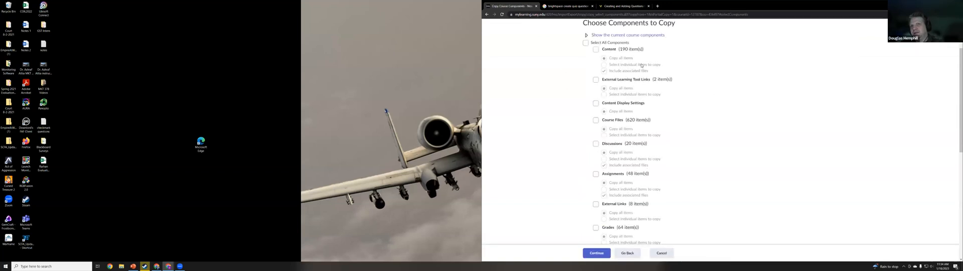
scroll(613, 197, down, 5)
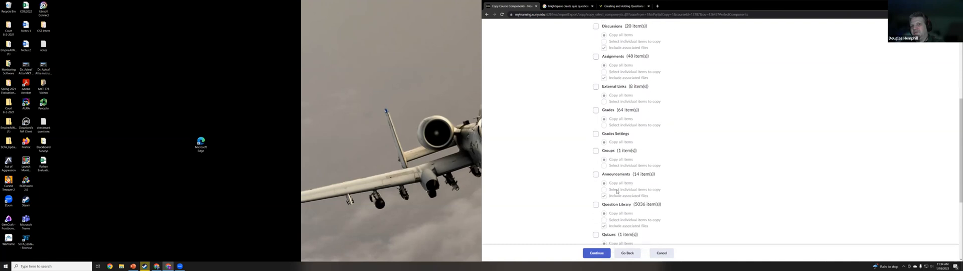
scroll(618, 188, down, 2)
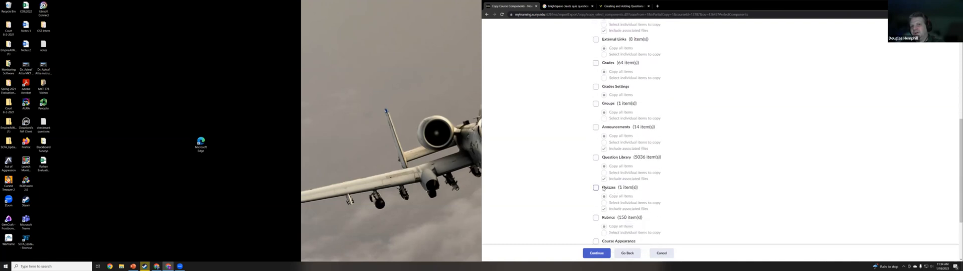
click(595, 188)
scroll(597, 186, down, 1)
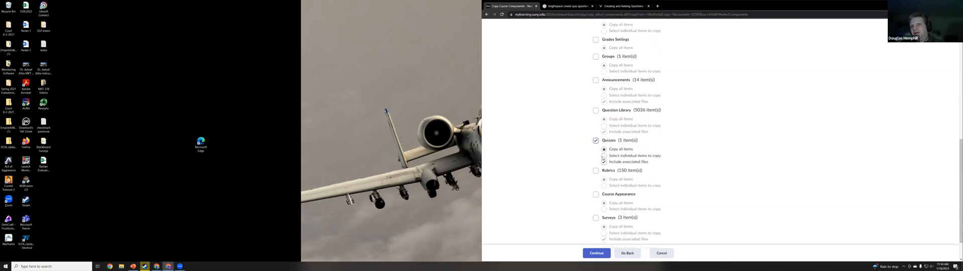
click(603, 156)
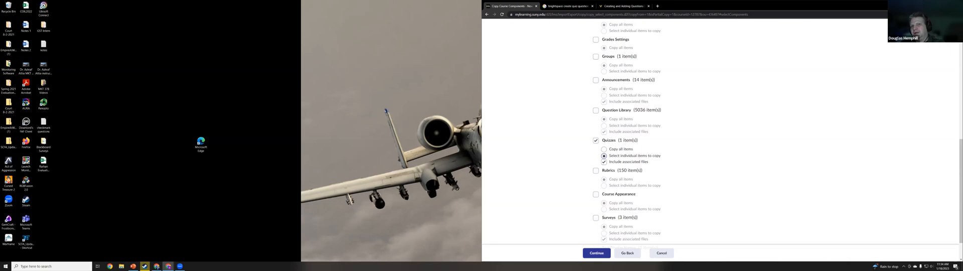
click(596, 253)
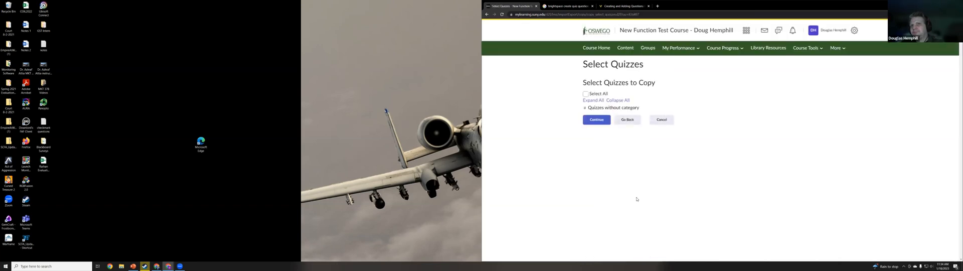
Select Take: Intellectual Integrity Quiz from the quizzes without category and continue to the confirmation
click(585, 107)
click(593, 115)
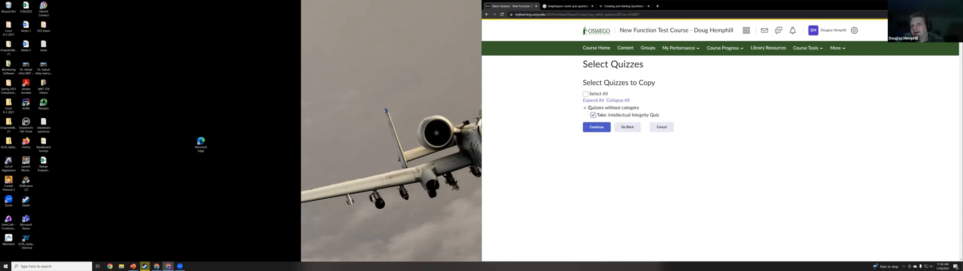
click(599, 129)
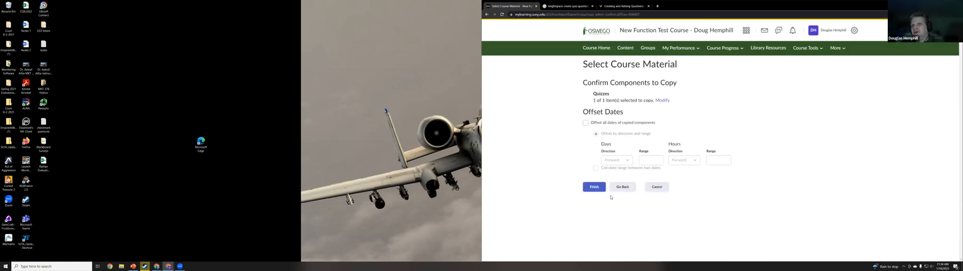
Return to the component selection and include Question Library with individual items to copy alongside Quizzes
click(625, 188)
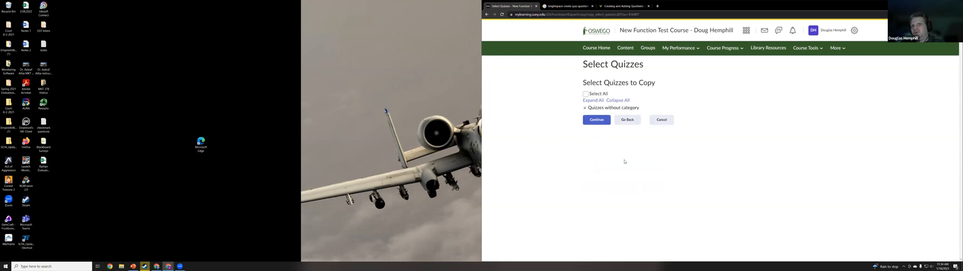
click(628, 121)
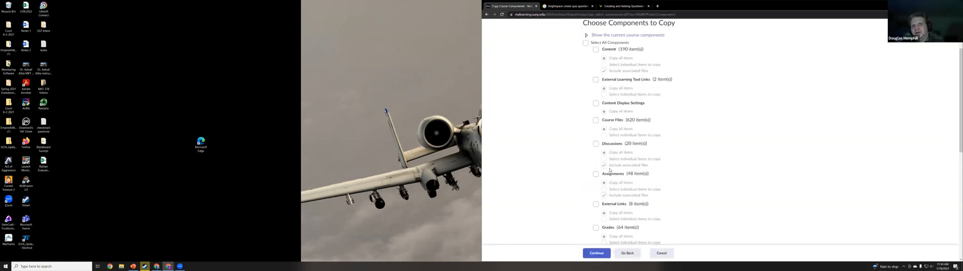
scroll(614, 180, down, 3)
scroll(609, 184, down, 5)
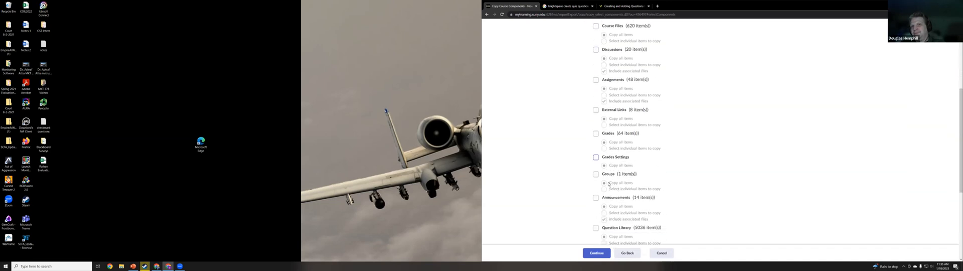
click(596, 134)
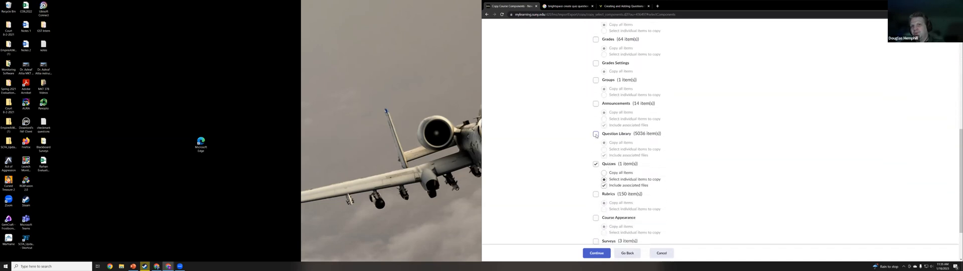
click(604, 149)
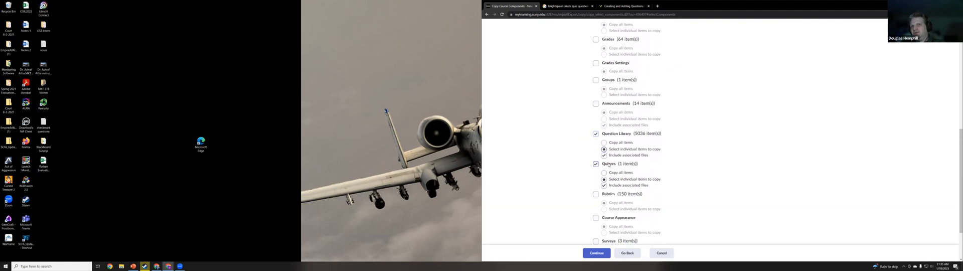
click(596, 253)
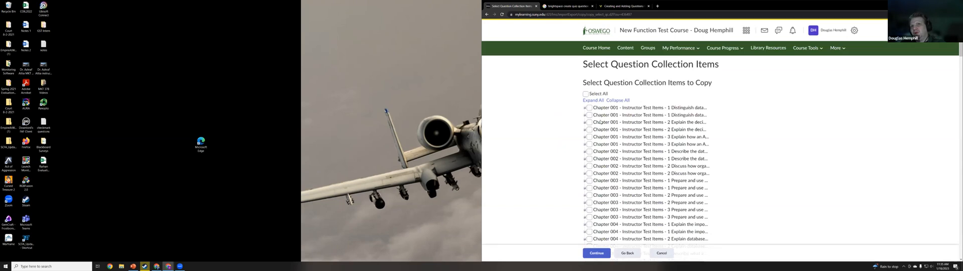
Select both Intellectual Integrity Quiz collections among the question collection items and continue
scroll(600, 121, down, 8)
scroll(600, 121, down, 20)
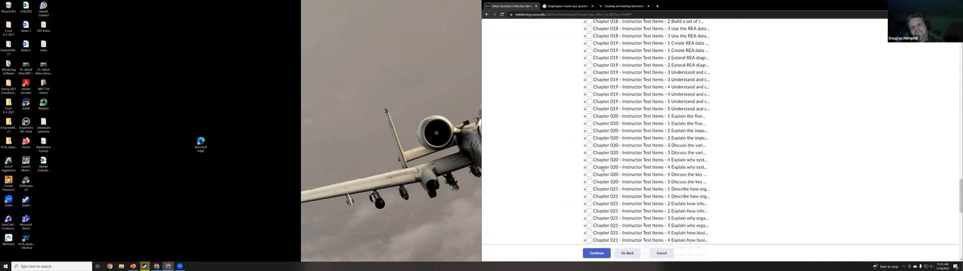
scroll(602, 168, down, 9)
scroll(591, 159, up, 3)
click(589, 158)
click(589, 165)
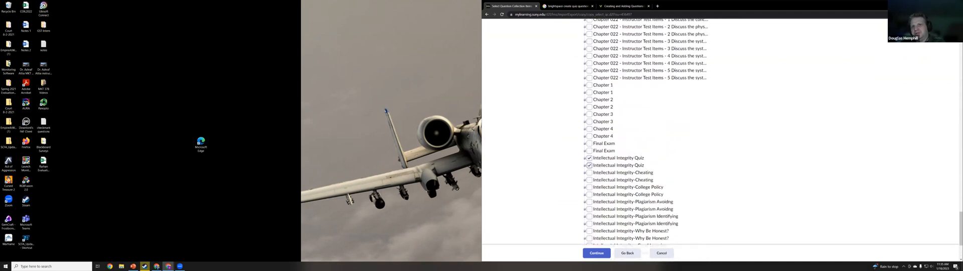
click(596, 253)
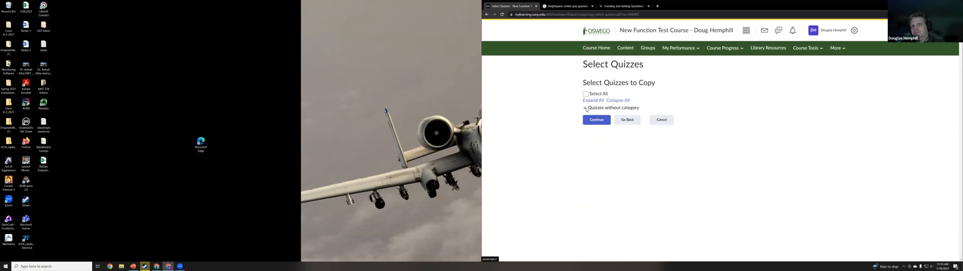
Check the quizzes without category, review the question library and quiz selections, and finish the copy without offsetting dates
click(585, 108)
click(596, 128)
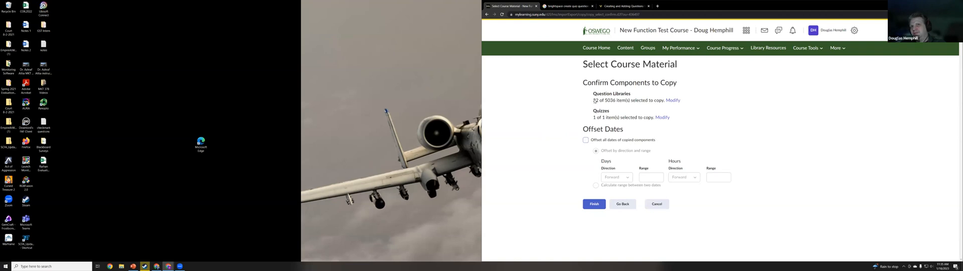
drag(605, 102, 654, 101)
drag(593, 118, 642, 118)
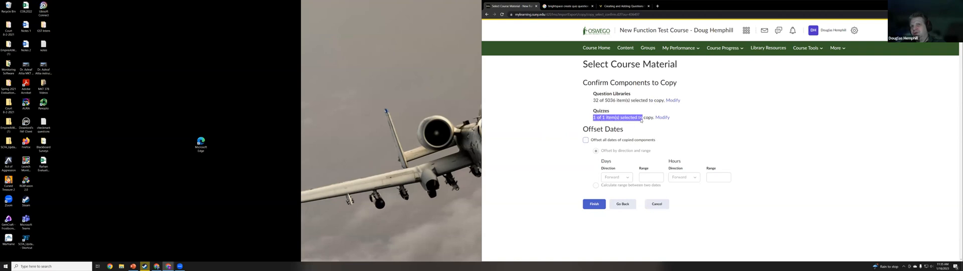
click(591, 207)
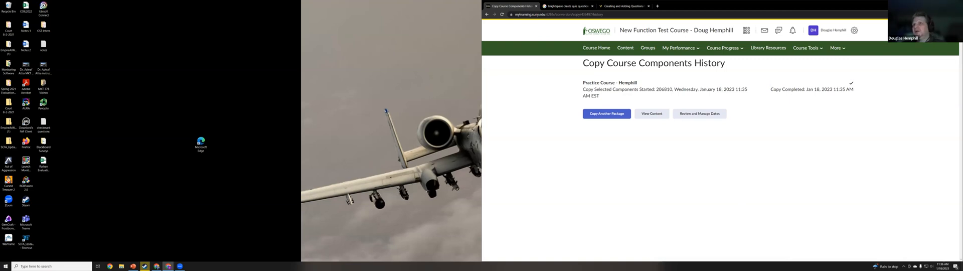
Open the course's quiz list and check for the copied Take: Intellectual Integrity Quiz
click(805, 48)
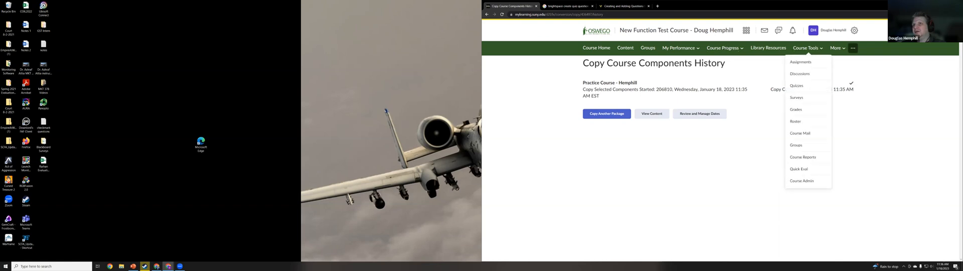
click(797, 85)
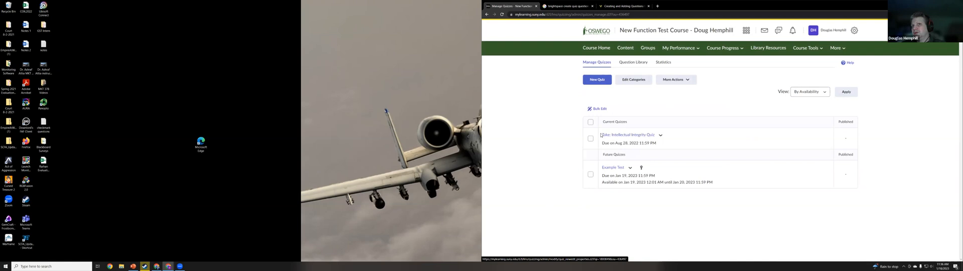
drag(602, 135, 655, 134)
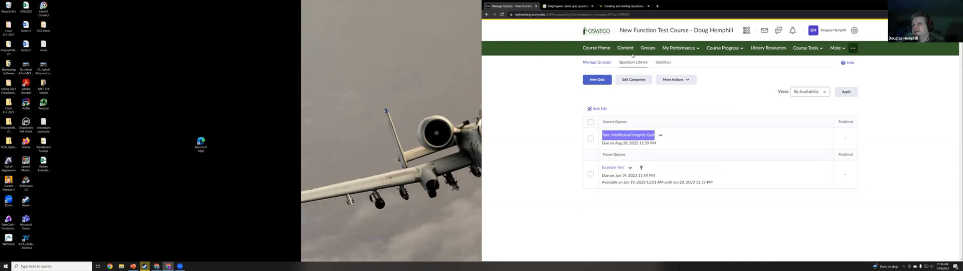